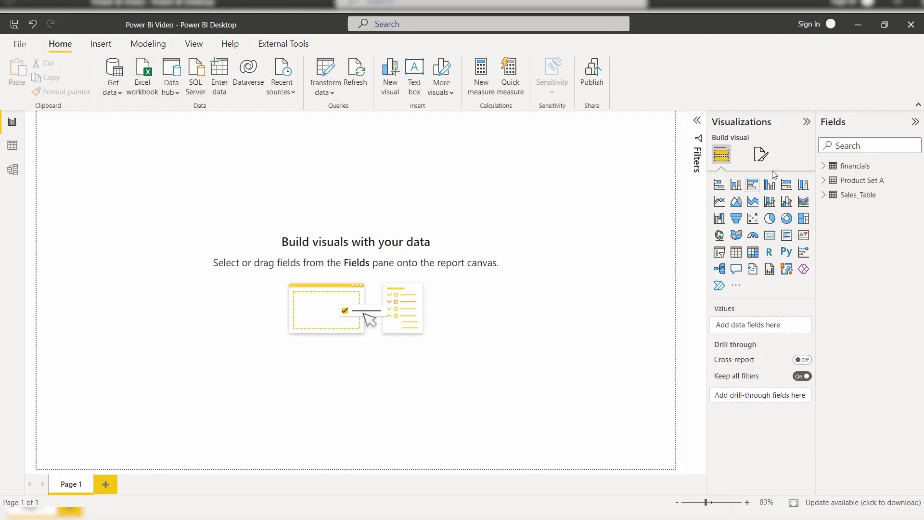
Examine the rows and columns of the financials table in the data view, and return to the report canvas.
{"action": "left_click", "coordinate": [853, 169]}
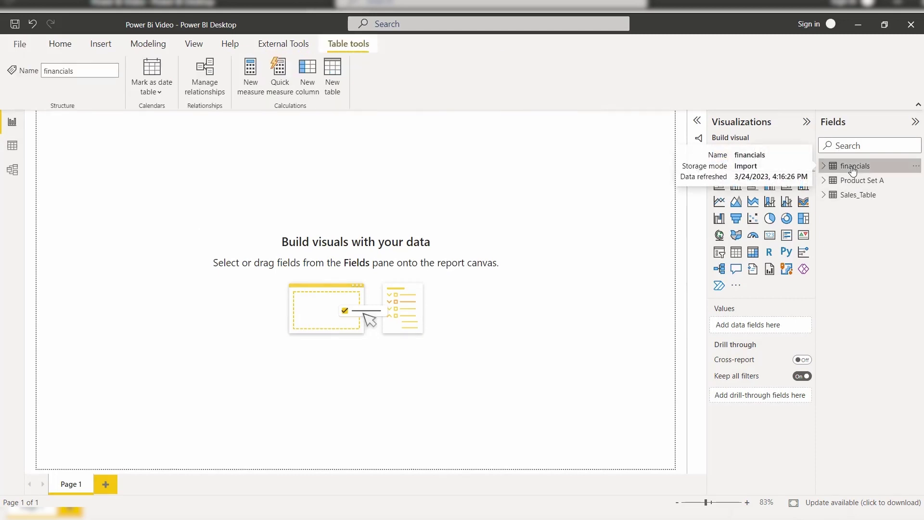
{"action": "left_click", "coordinate": [13, 145]}
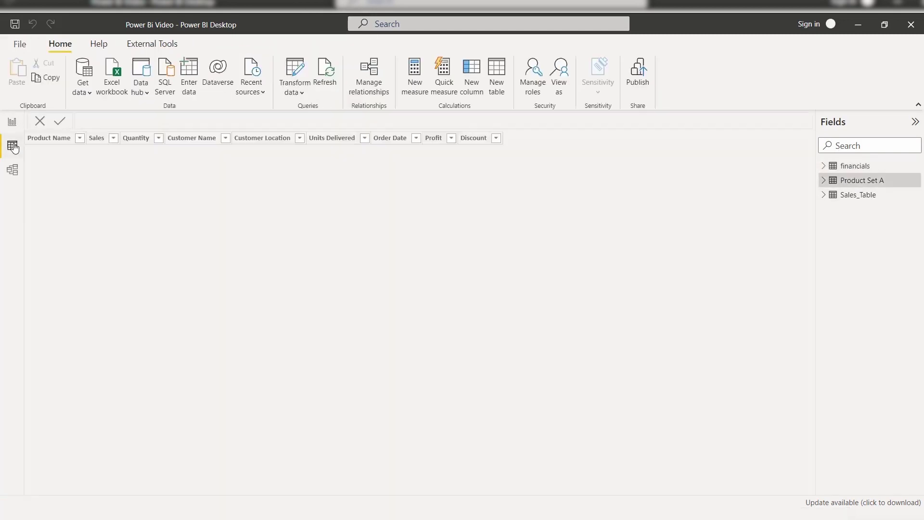
{"action": "left_click", "coordinate": [851, 167]}
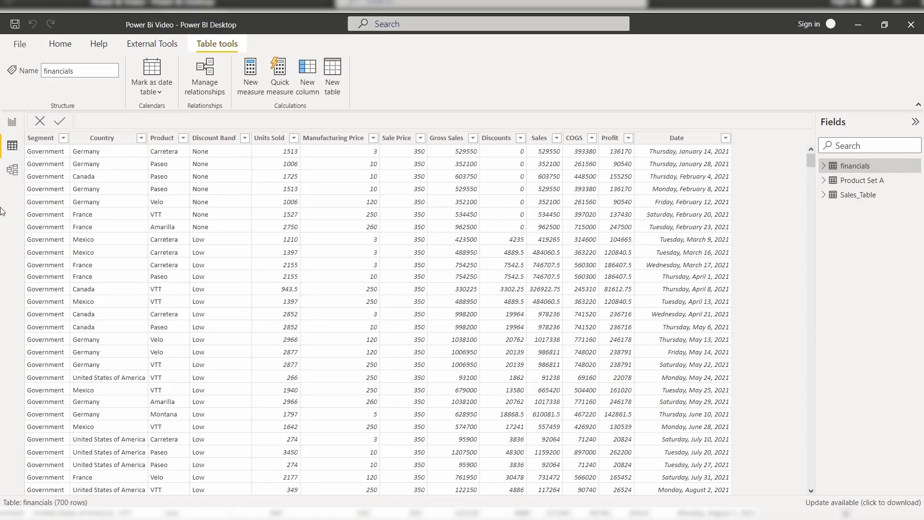
{"action": "left_click", "coordinate": [12, 123]}
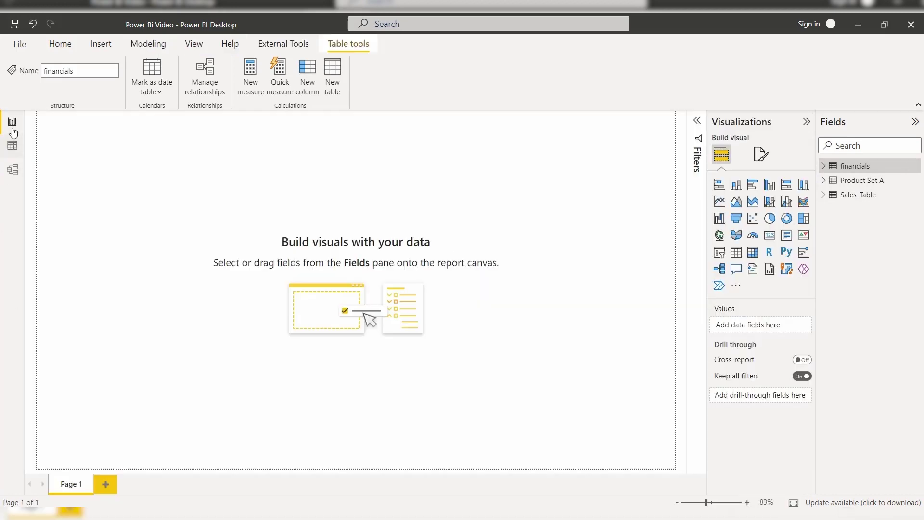
Create a stacked bar chart from the financials table with Sales on the X-axis and Product on the Y-axis.
{"action": "left_click", "coordinate": [722, 188]}
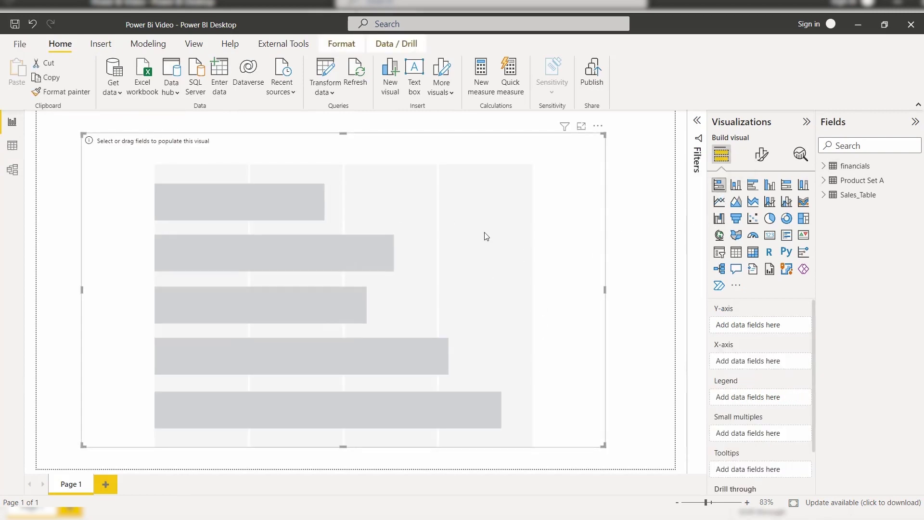
{"action": "left_click", "coordinate": [823, 166]}
{"action": "left_click_drag", "start_coordinate": [883, 180], "coordinate": [772, 364]}
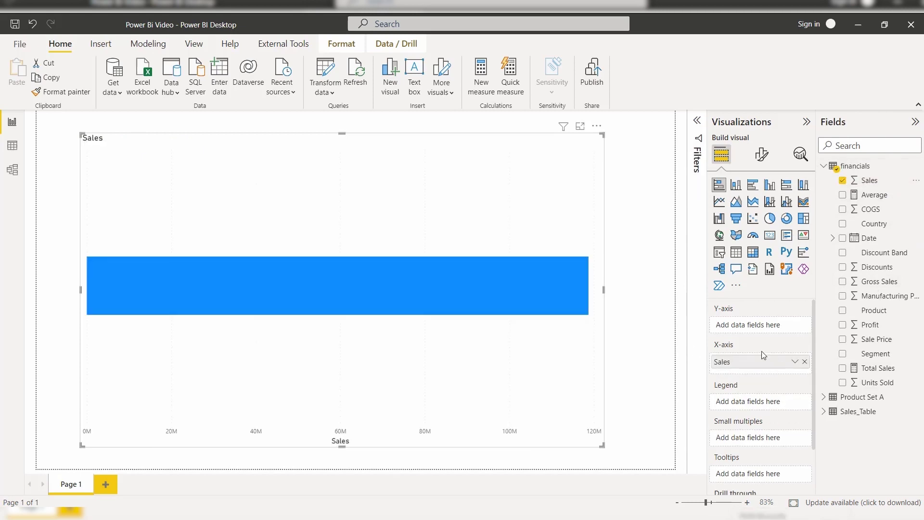
{"action": "left_click_drag", "start_coordinate": [872, 310], "coordinate": [756, 325]}
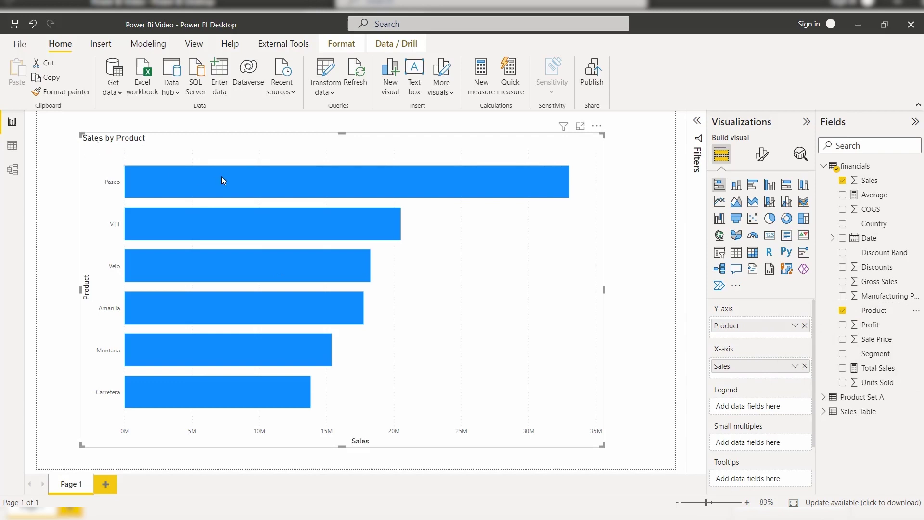
{"action": "mouse_move", "coordinate": [221, 177]}
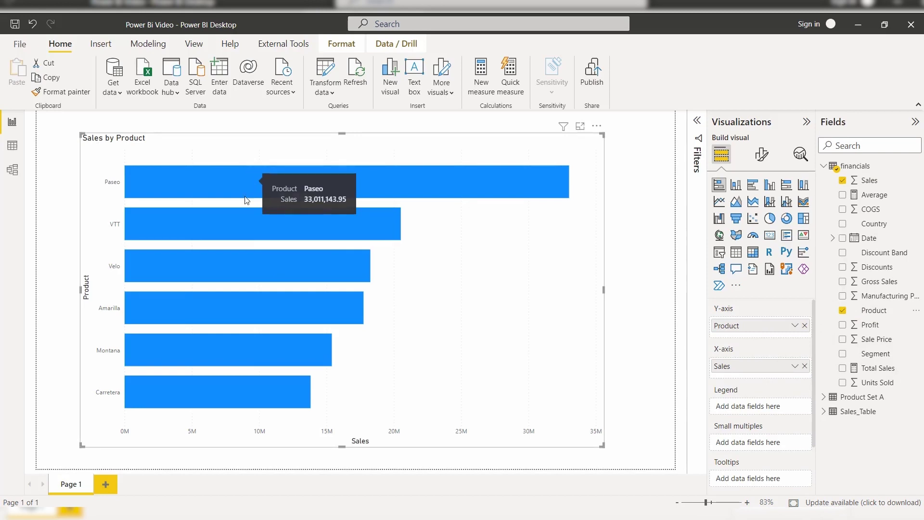
{"action": "mouse_move", "coordinate": [245, 216]}
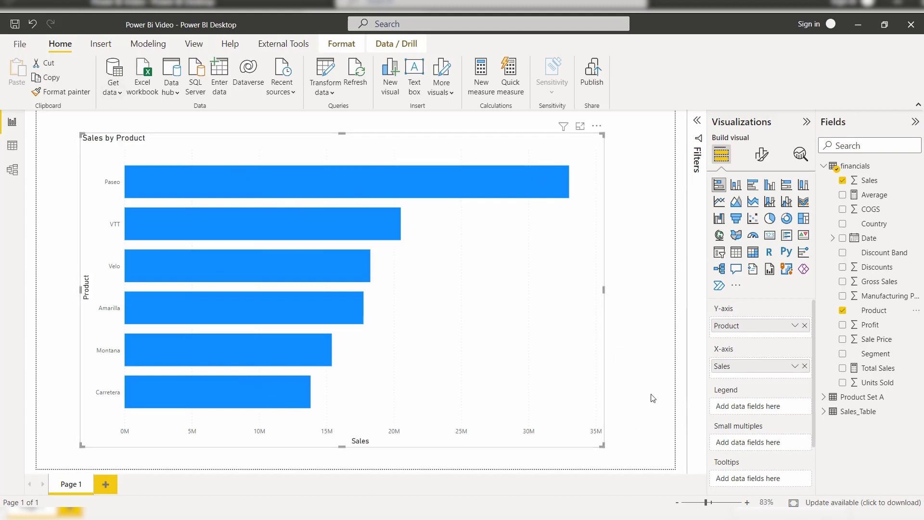
Set the default colour of the chart's bars to pink.
{"action": "left_click", "coordinate": [763, 157]}
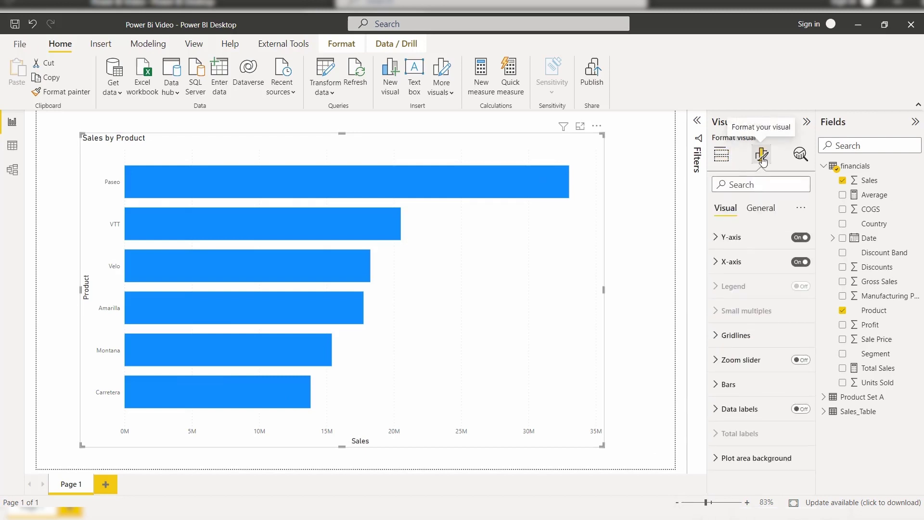
{"action": "left_click", "coordinate": [729, 383]}
{"action": "scroll", "coordinate": [731, 374], "scroll_direction": "down", "scroll_amount": 3}
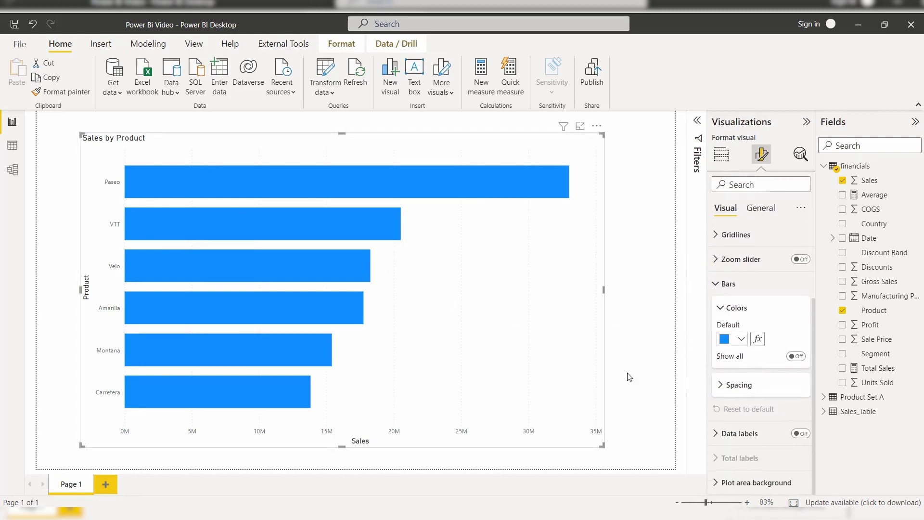
{"action": "left_click", "coordinate": [741, 339]}
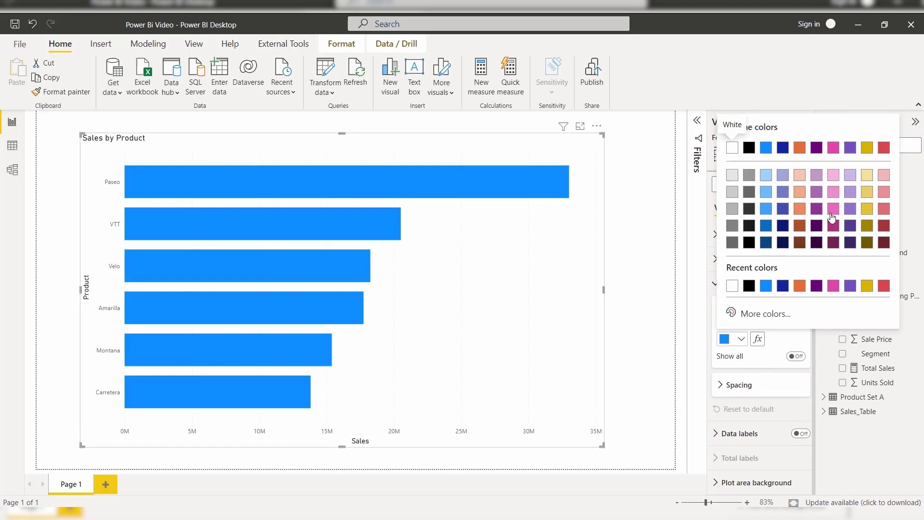
{"action": "left_click", "coordinate": [832, 211]}
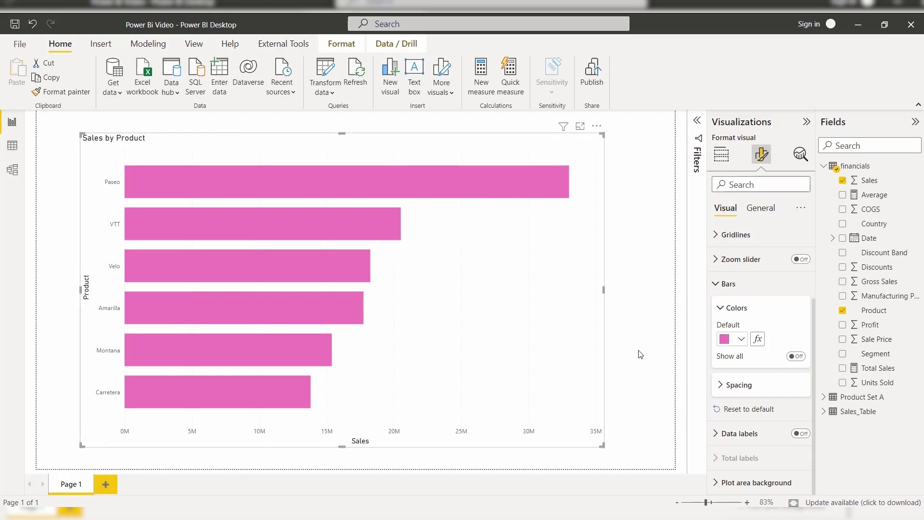
Reset the bar formatting to its default.
{"action": "left_click", "coordinate": [723, 339]}
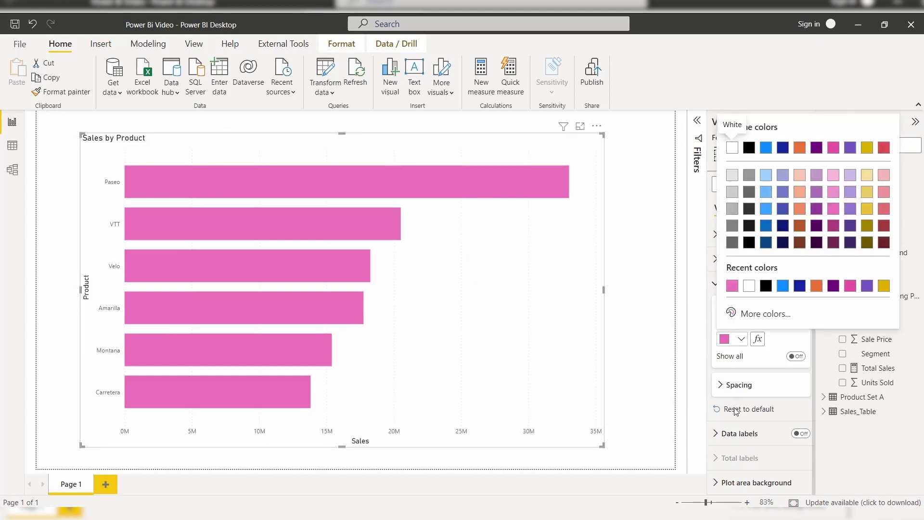
{"action": "left_click", "coordinate": [780, 343]}
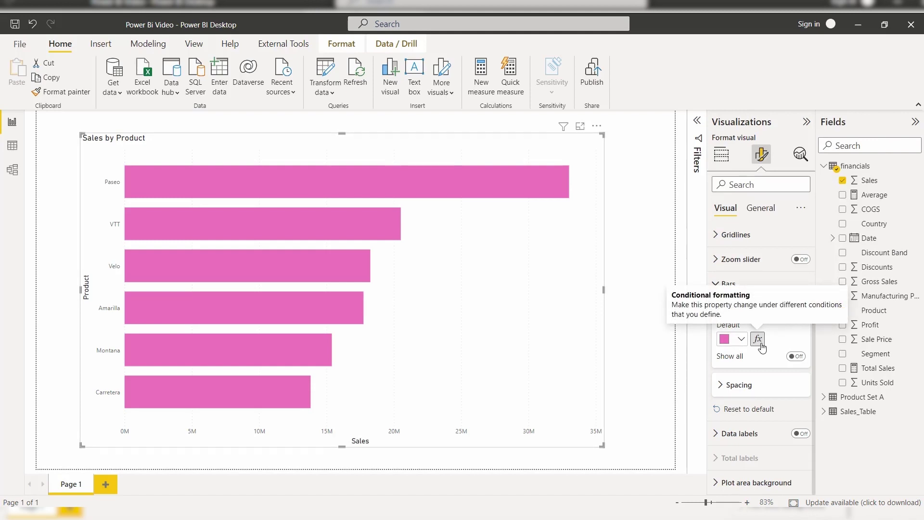
{"action": "left_click", "coordinate": [735, 410]}
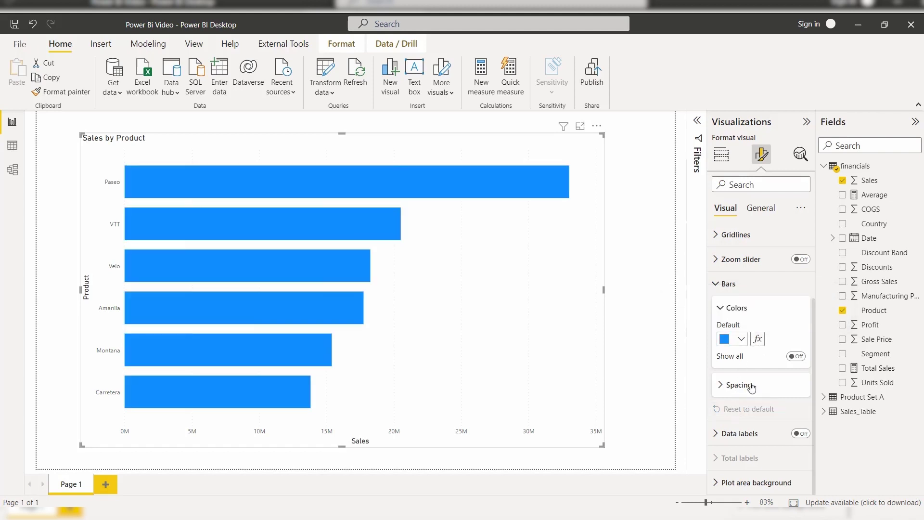
Colour the bars with a Sum of Sales gradient that includes a middle colour, and reset the bars to default.
{"action": "left_click", "coordinate": [758, 340]}
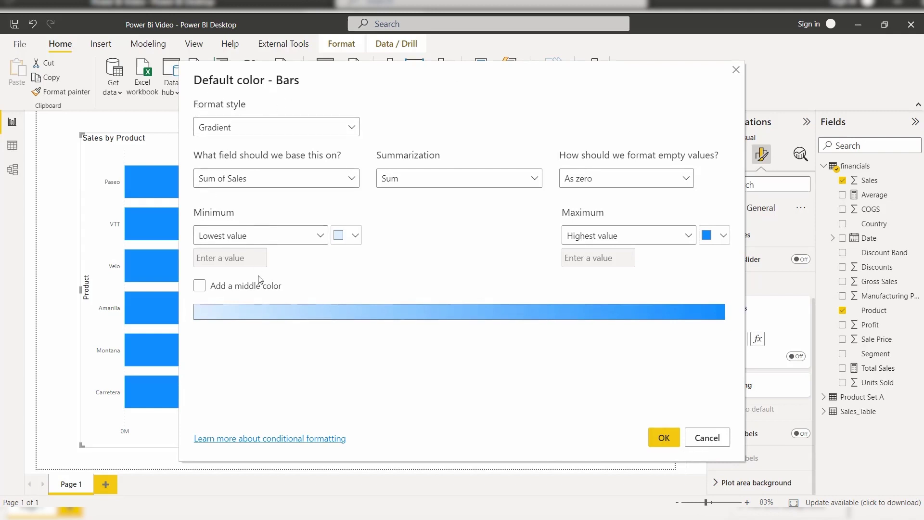
{"action": "left_click", "coordinate": [198, 285]}
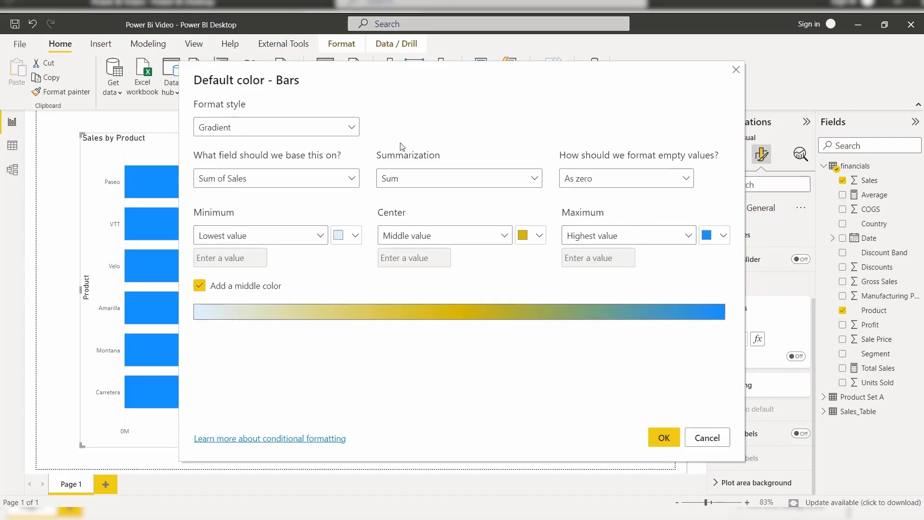
{"action": "left_click", "coordinate": [673, 437]}
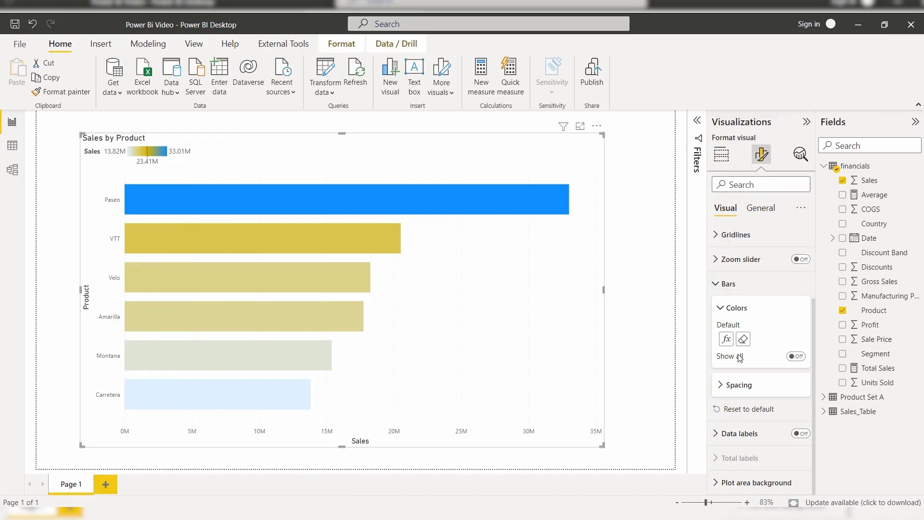
{"action": "left_click", "coordinate": [735, 411]}
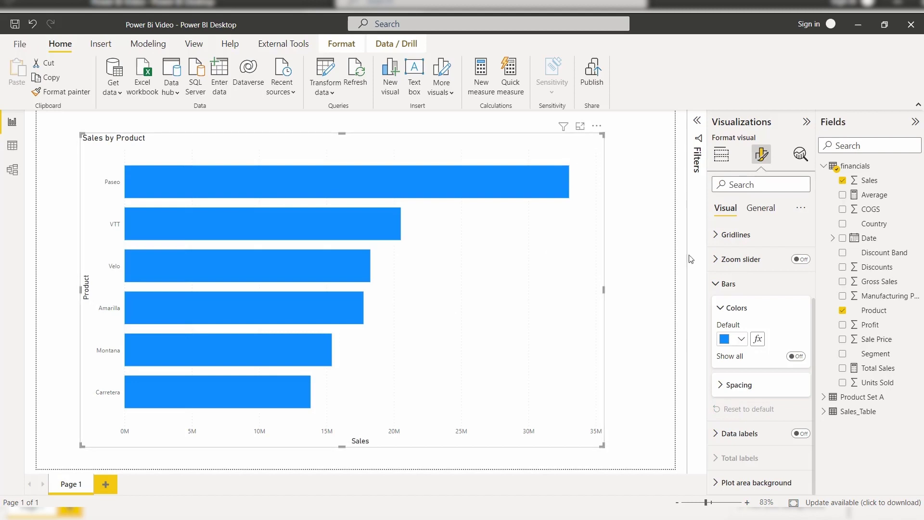
Switch the bars' conditional formatting to Rules on Sum of Sales with a purple first rule, and add a second rule with minimum 200000.
{"action": "left_click", "coordinate": [758, 338]}
{"action": "left_click", "coordinate": [270, 127]}
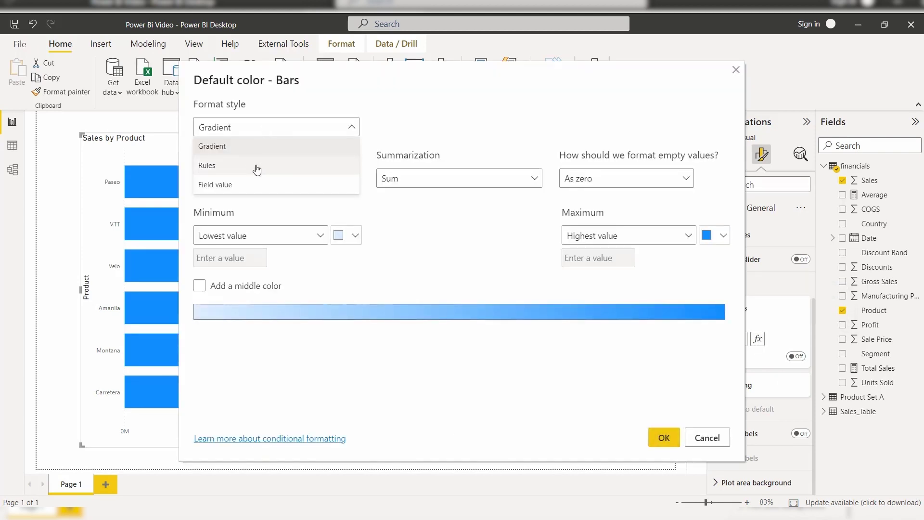
{"action": "left_click", "coordinate": [257, 169]}
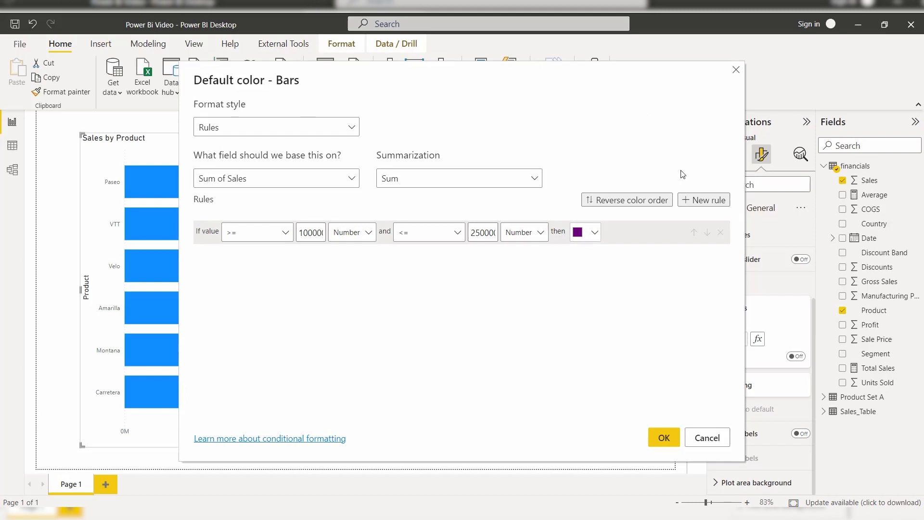
{"action": "left_click", "coordinate": [691, 199]}
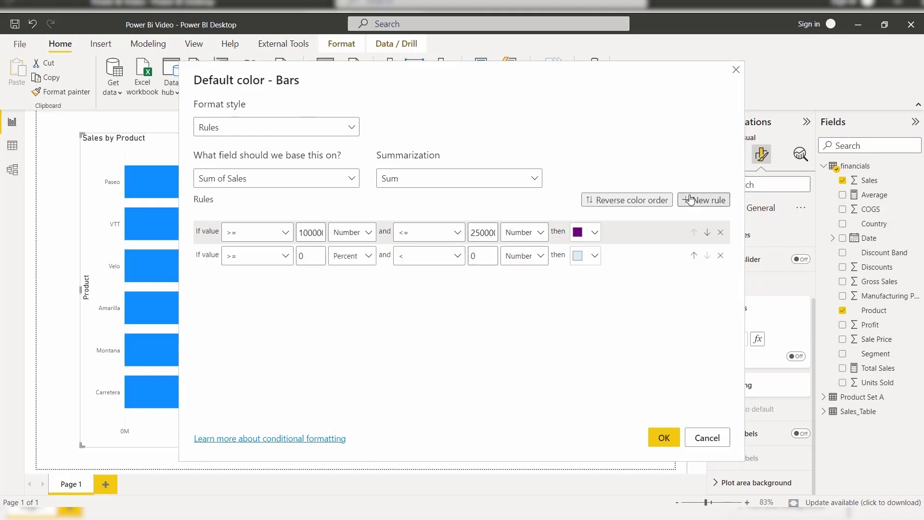
{"action": "double_click", "coordinate": [301, 256]}
{"action": "type", "text": "200000"}
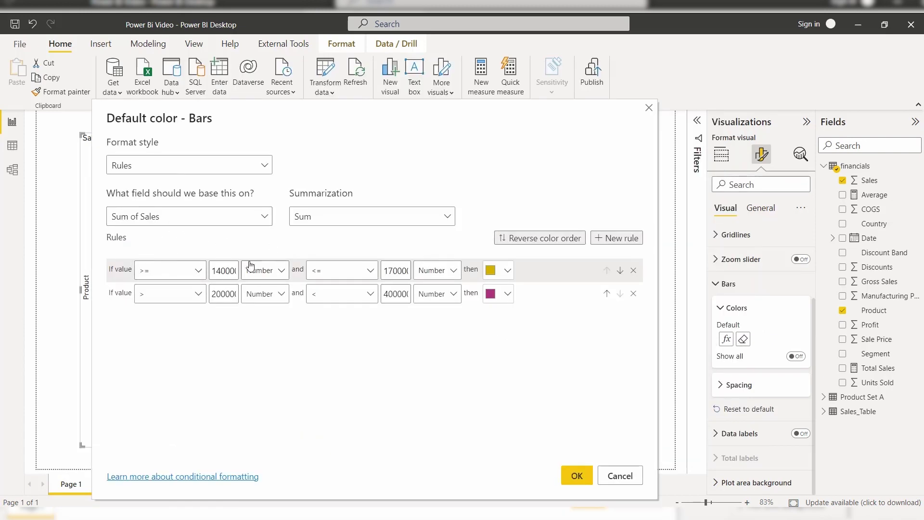
Review the number limits and colours of the two Sum of Sales rules, and accept them.
{"action": "double_click", "coordinate": [220, 270]}
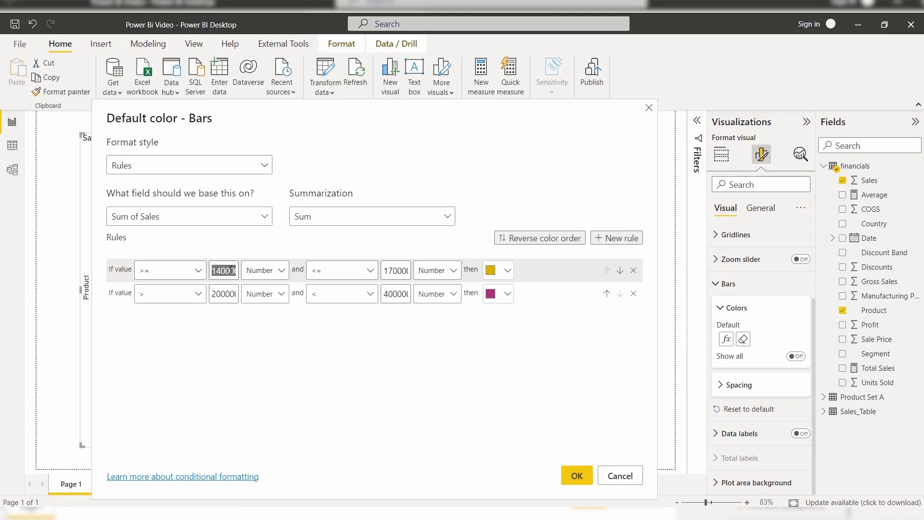
{"action": "double_click", "coordinate": [395, 270]}
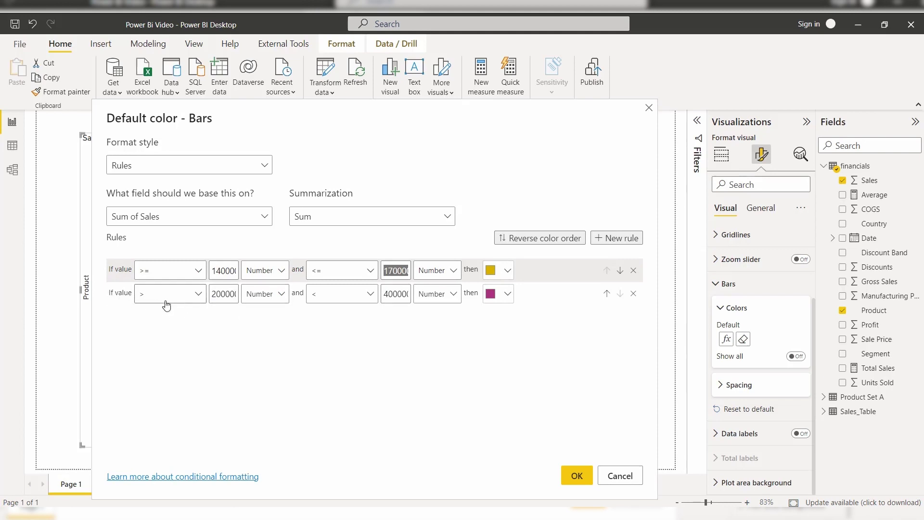
{"action": "double_click", "coordinate": [223, 294]}
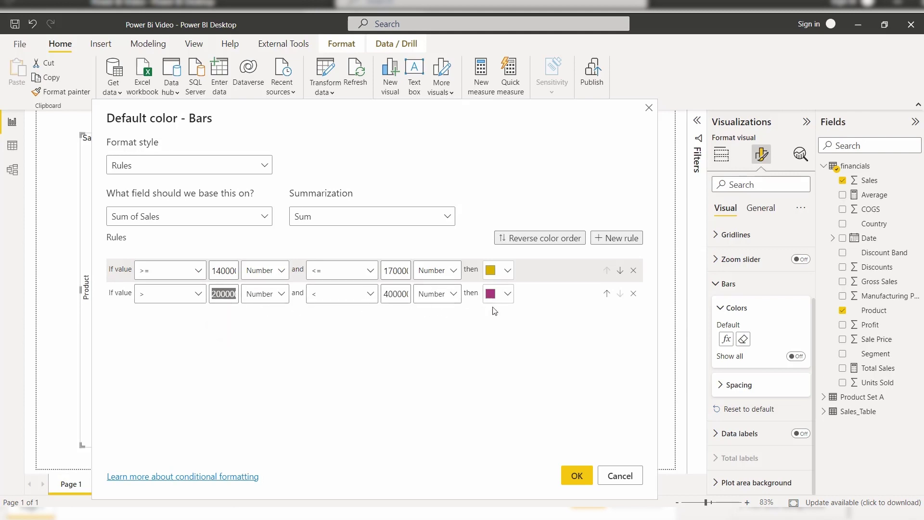
{"action": "left_click", "coordinate": [377, 343]}
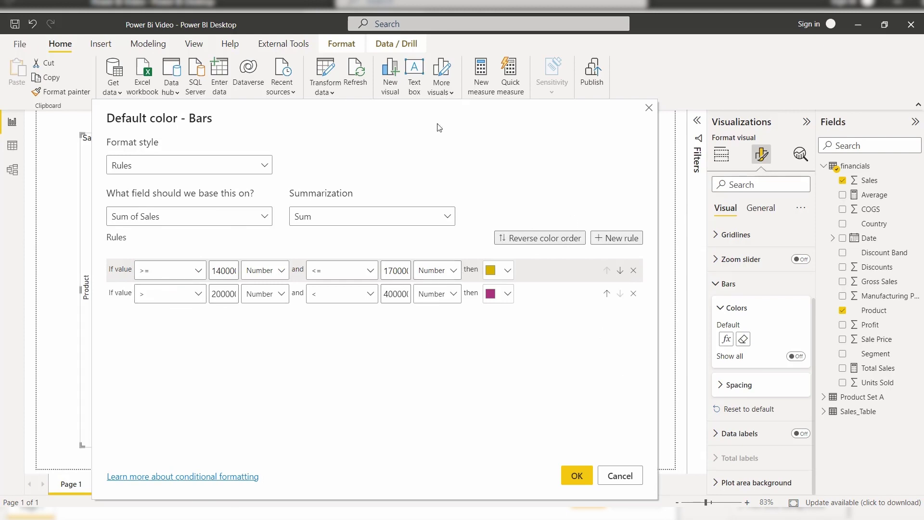
{"action": "left_click", "coordinate": [576, 476]}
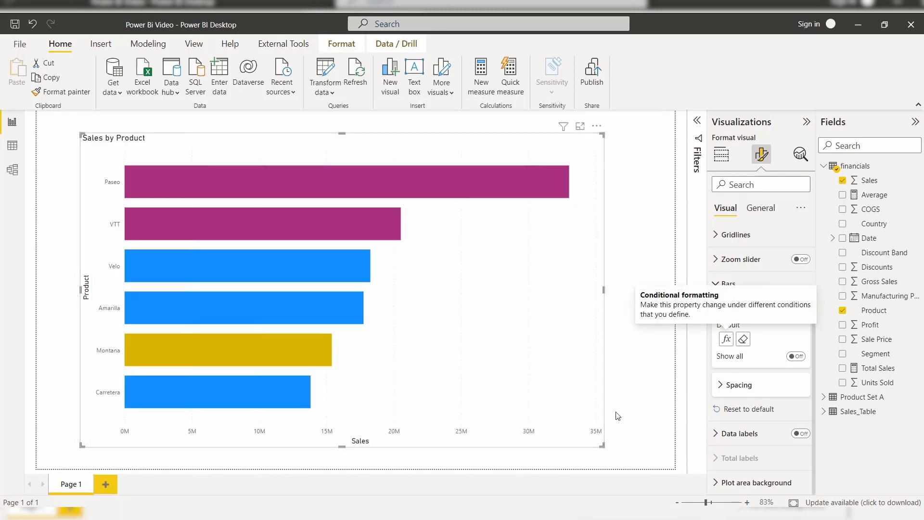
Compare the coloured product bars with the limits of the two rules in the conditional formatting settings.
{"action": "left_click", "coordinate": [650, 201]}
{"action": "mouse_move", "coordinate": [322, 358]}
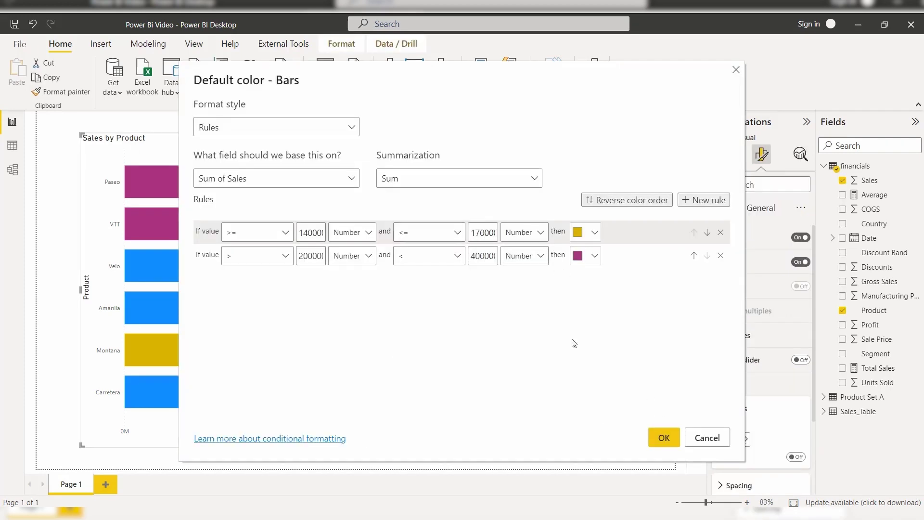
{"action": "left_click", "coordinate": [663, 437]}
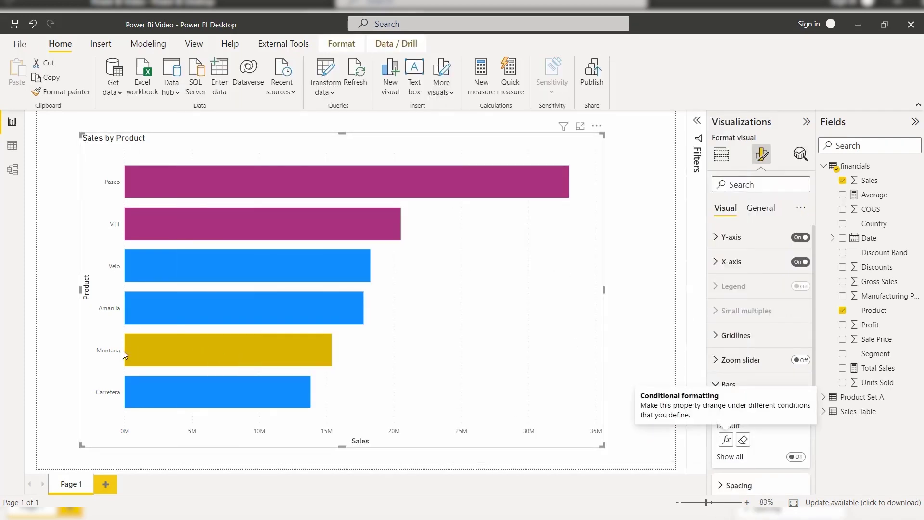
{"action": "mouse_move", "coordinate": [197, 355]}
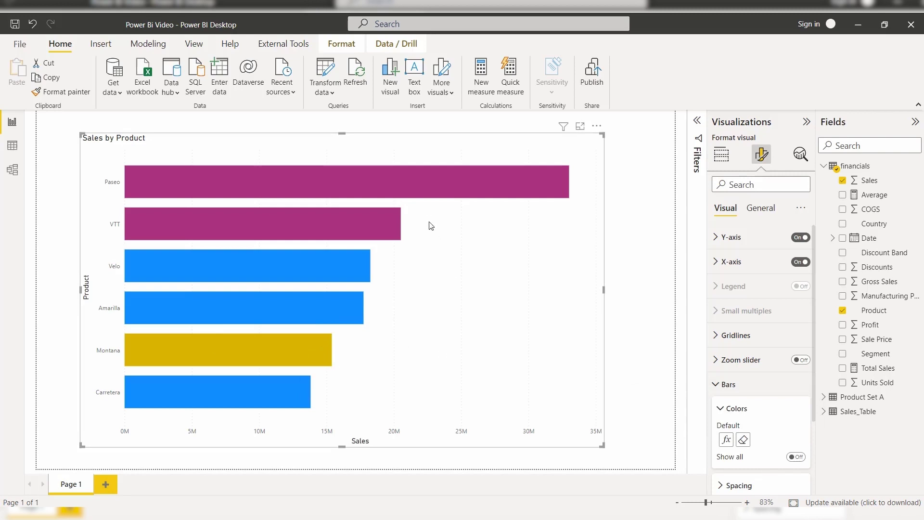
{"action": "left_click", "coordinate": [726, 439]}
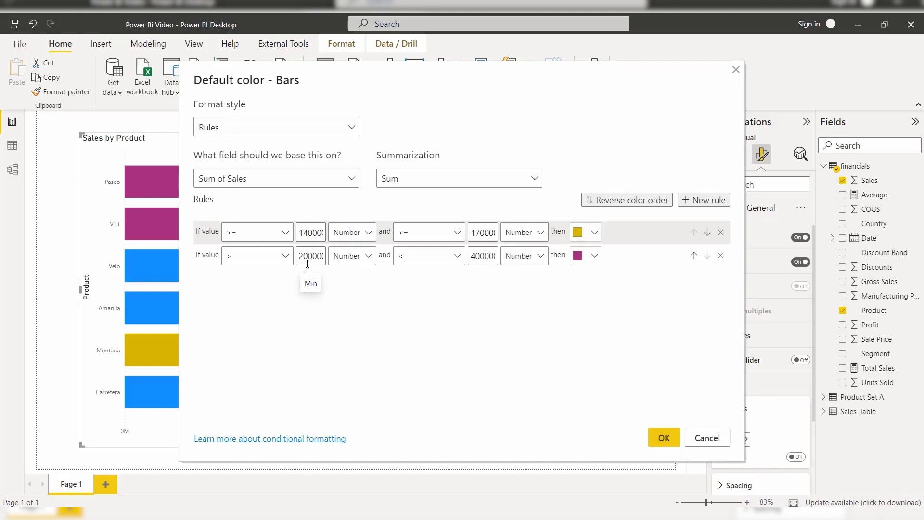
{"action": "left_click", "coordinate": [663, 438]}
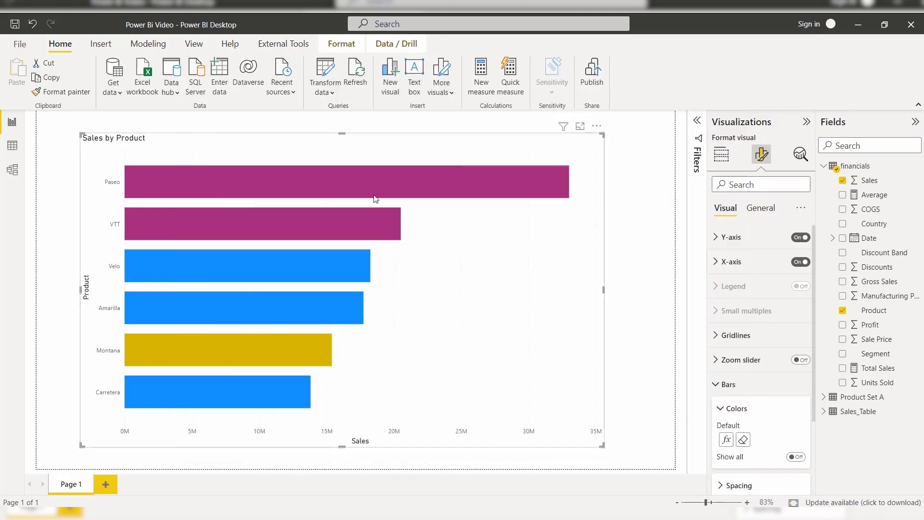
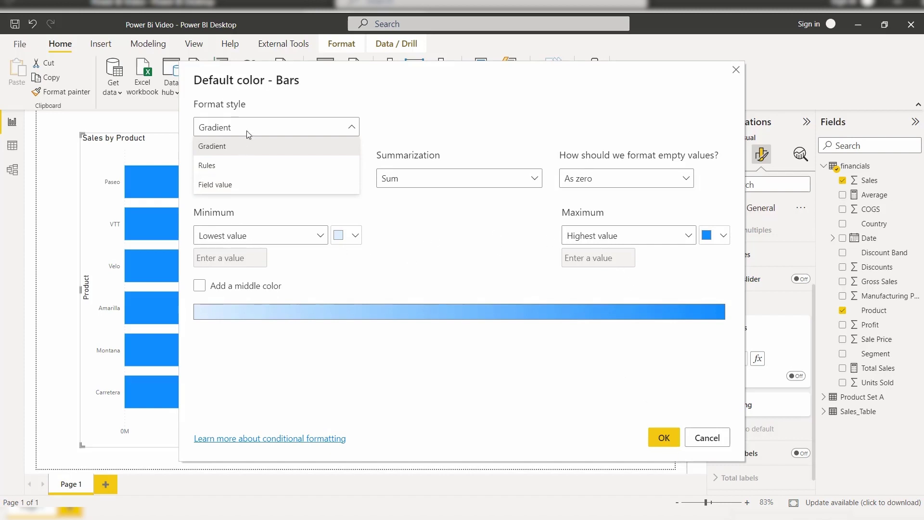
Set up a Sum of Sales gradient with a middle colour and custom limits: minimum 10000000, center 25000000 and maximum 40000000.
{"action": "left_click", "coordinate": [231, 148]}
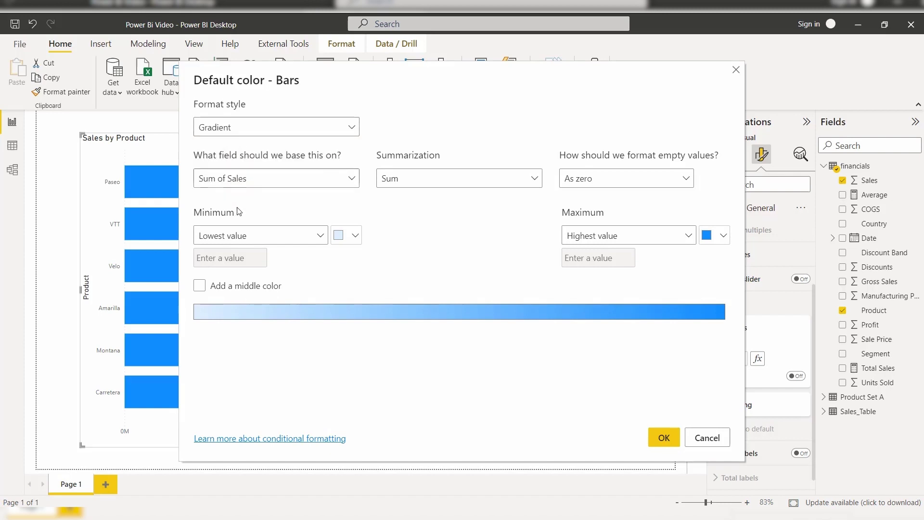
{"action": "left_click", "coordinate": [239, 234]}
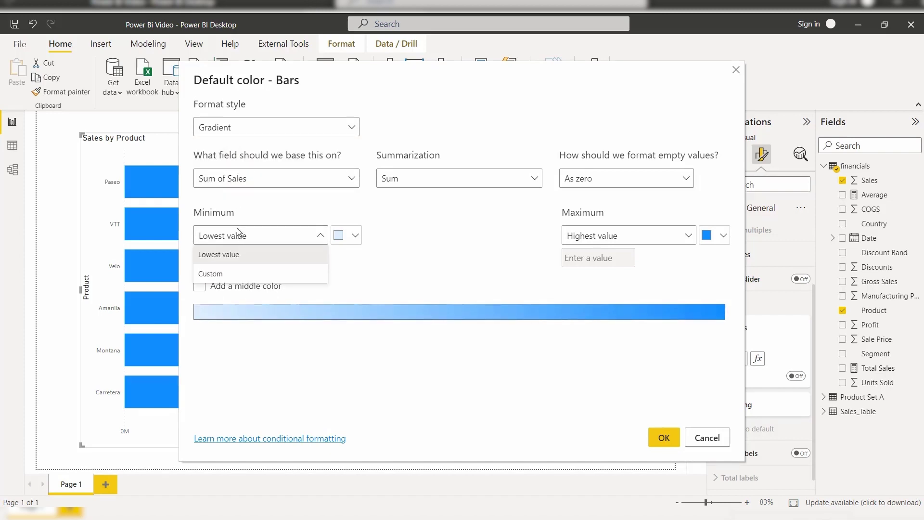
{"action": "left_click", "coordinate": [219, 275]}
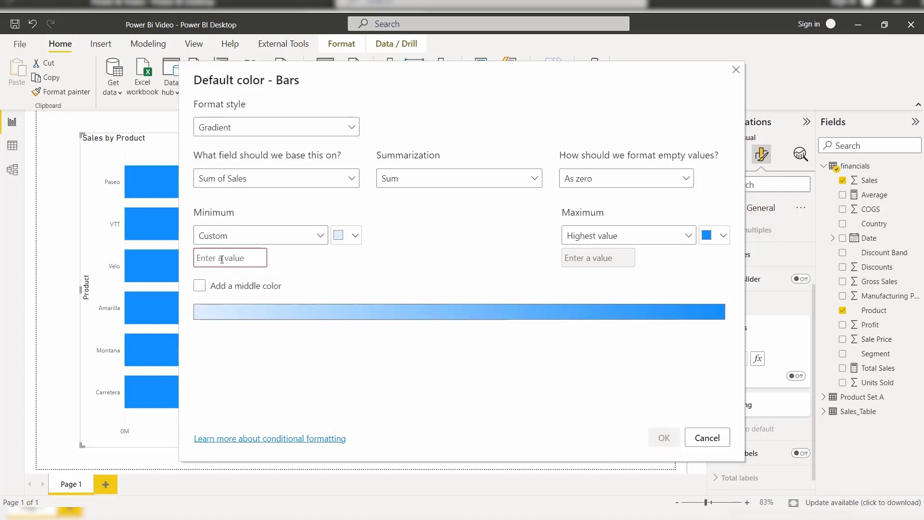
{"action": "left_click", "coordinate": [213, 287]}
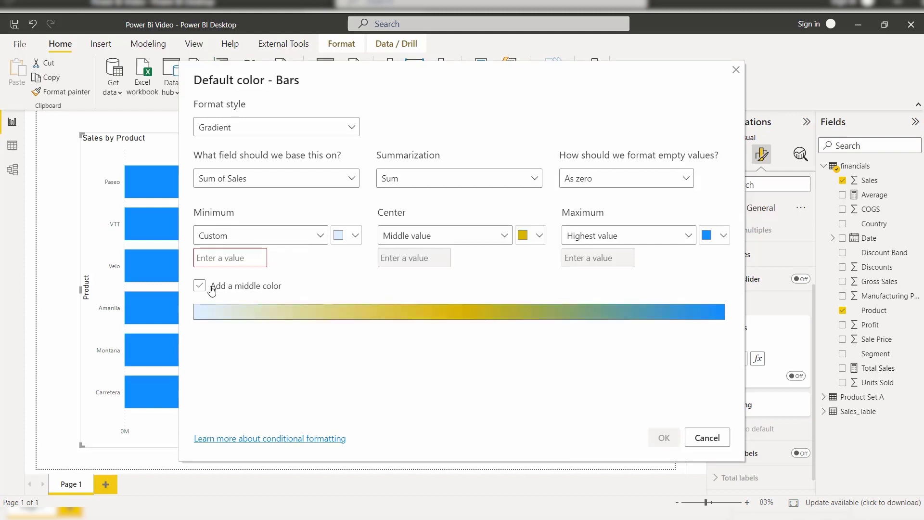
{"action": "left_click", "coordinate": [403, 242]}
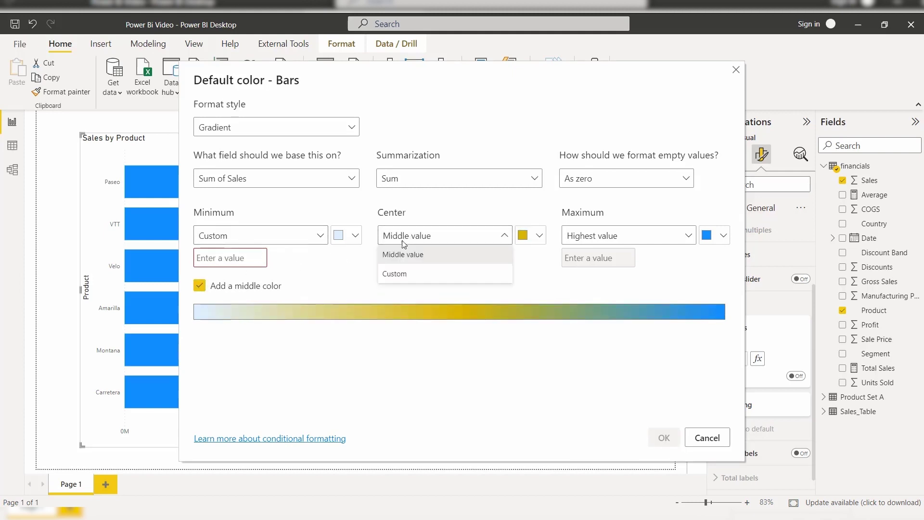
{"action": "left_click", "coordinate": [395, 273]}
{"action": "left_click", "coordinate": [584, 238]}
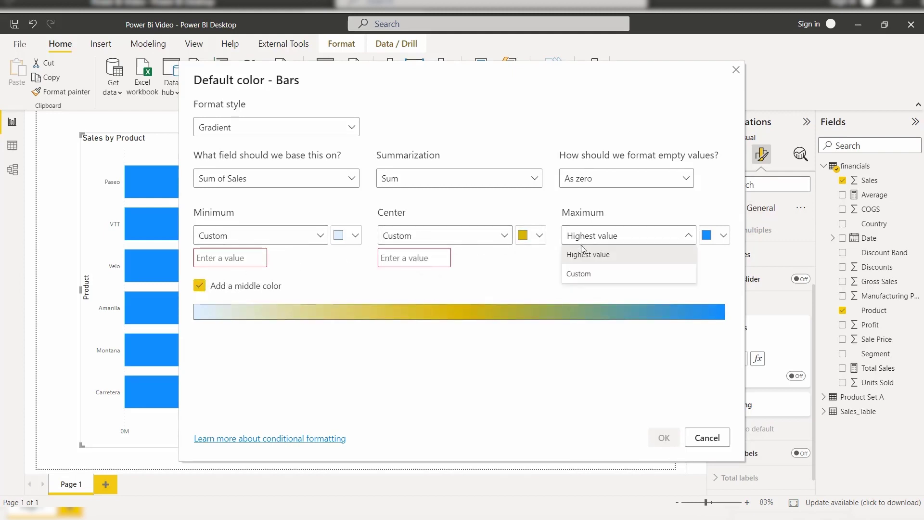
{"action": "left_click", "coordinate": [583, 273]}
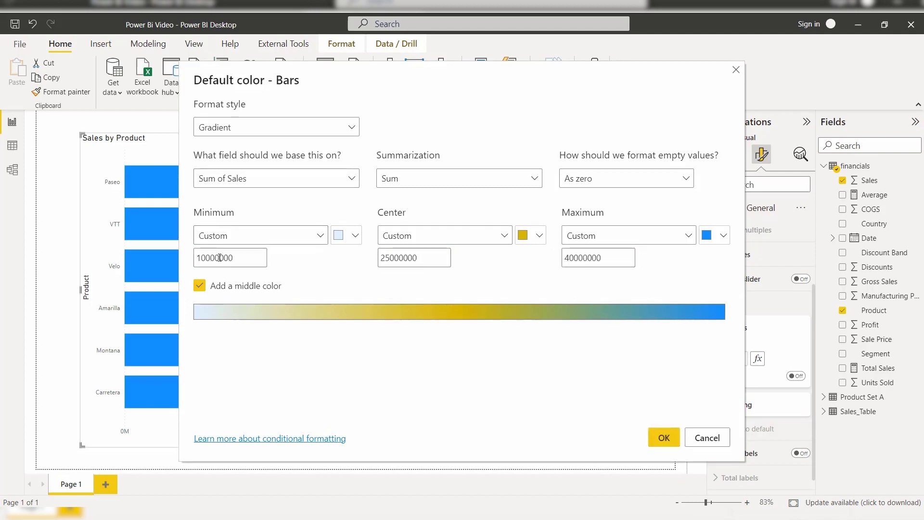
{"action": "double_click", "coordinate": [219, 257]}
{"action": "double_click", "coordinate": [409, 258]}
{"action": "double_click", "coordinate": [585, 258]}
Colour the gradient's minimum magenta, center light yellow and maximum dark purple, and apply it to the bars.
{"action": "left_click", "coordinate": [355, 236]}
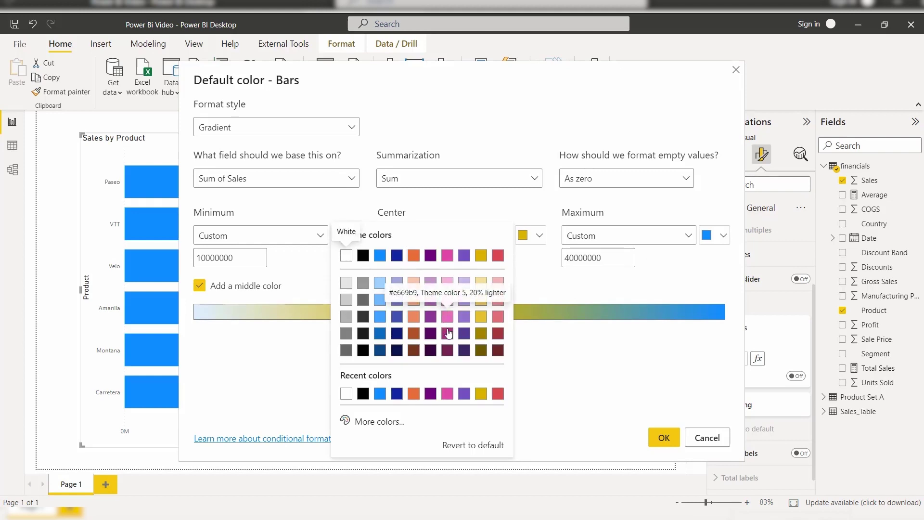
{"action": "left_click", "coordinate": [447, 316]}
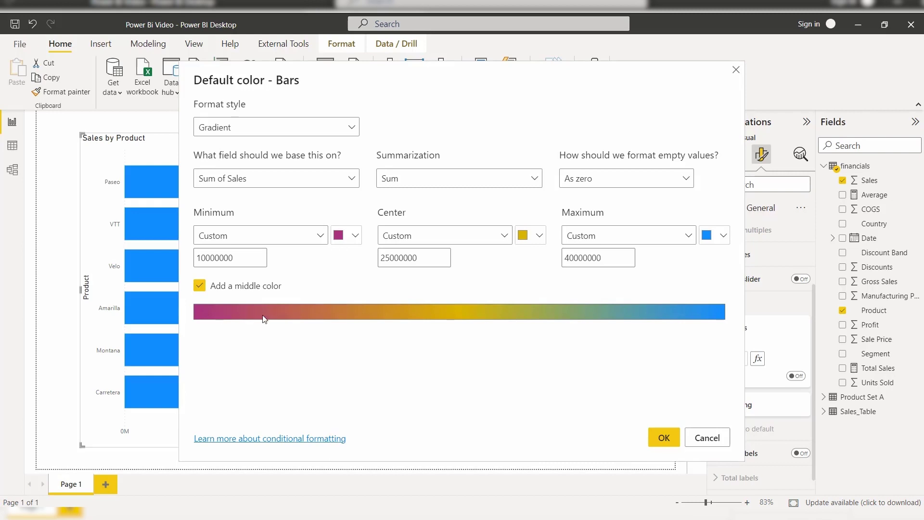
{"action": "left_click", "coordinate": [724, 235]}
{"action": "left_click", "coordinate": [619, 376]}
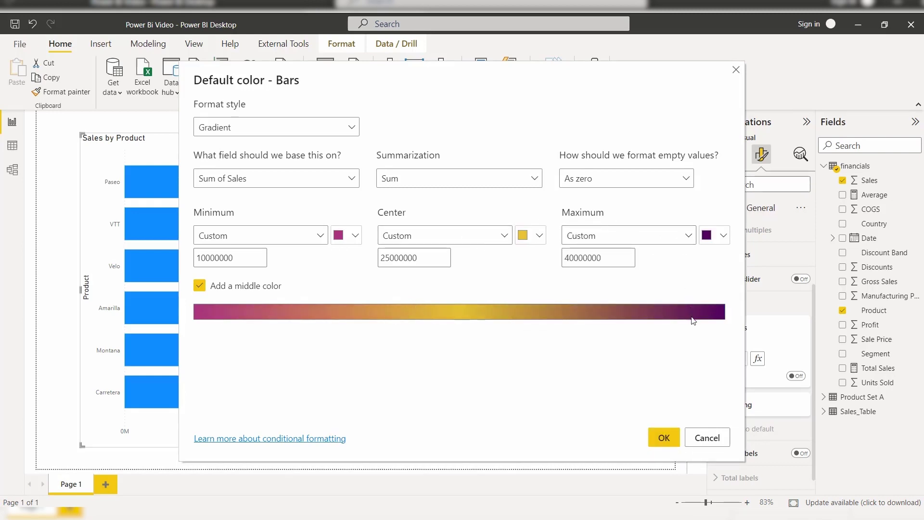
{"action": "left_click", "coordinate": [664, 437]}
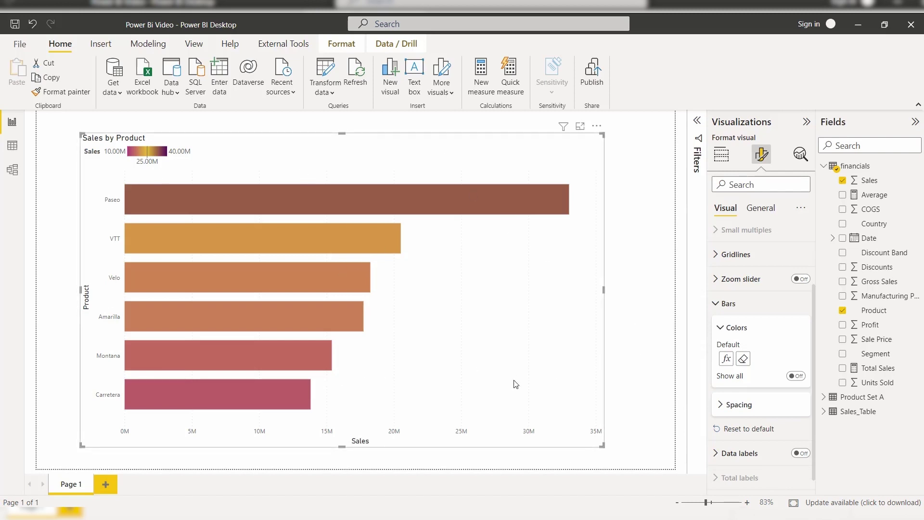
Review the Gradient minimum options and the Rules format style in the bars' conditional formatting settings, and close them without applying.
{"action": "left_click", "coordinate": [722, 154]}
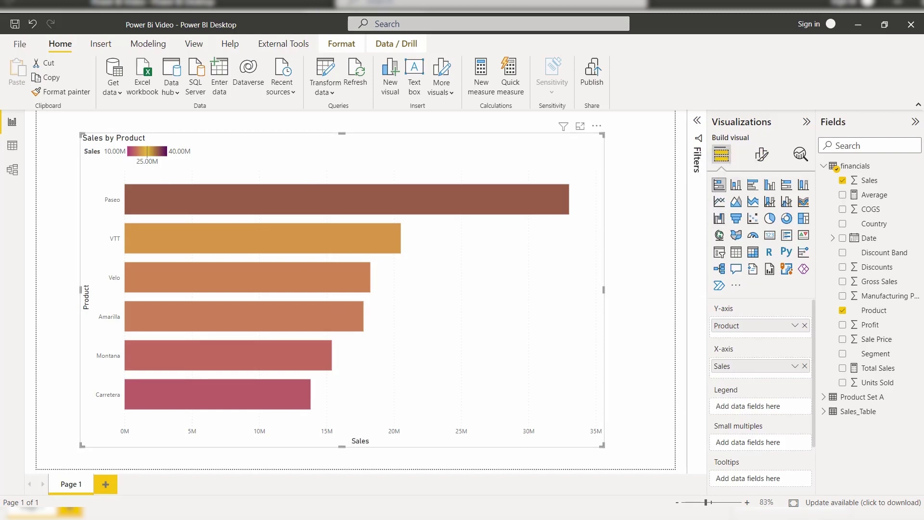
{"action": "left_click", "coordinate": [762, 154]}
{"action": "left_click", "coordinate": [227, 127]}
{"action": "left_click", "coordinate": [214, 151]}
{"action": "left_click", "coordinate": [244, 235]}
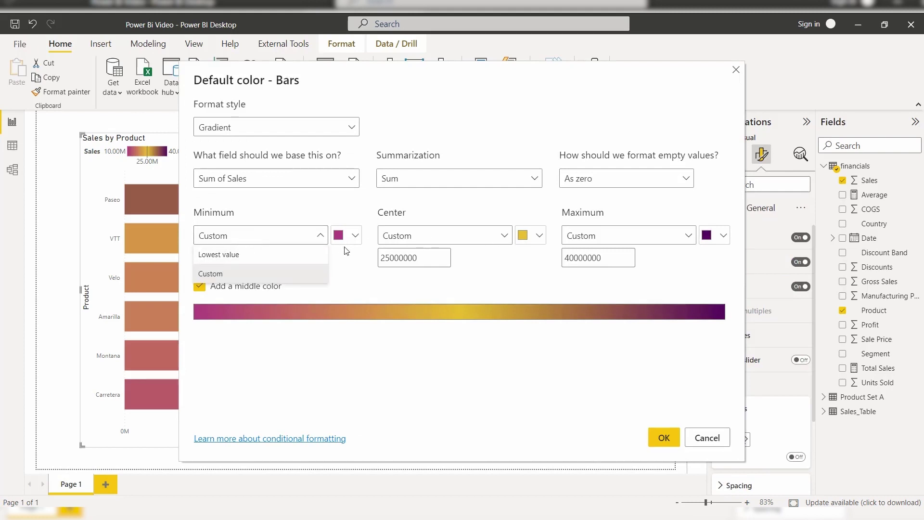
{"action": "left_click", "coordinate": [293, 235]}
{"action": "left_click", "coordinate": [308, 127]}
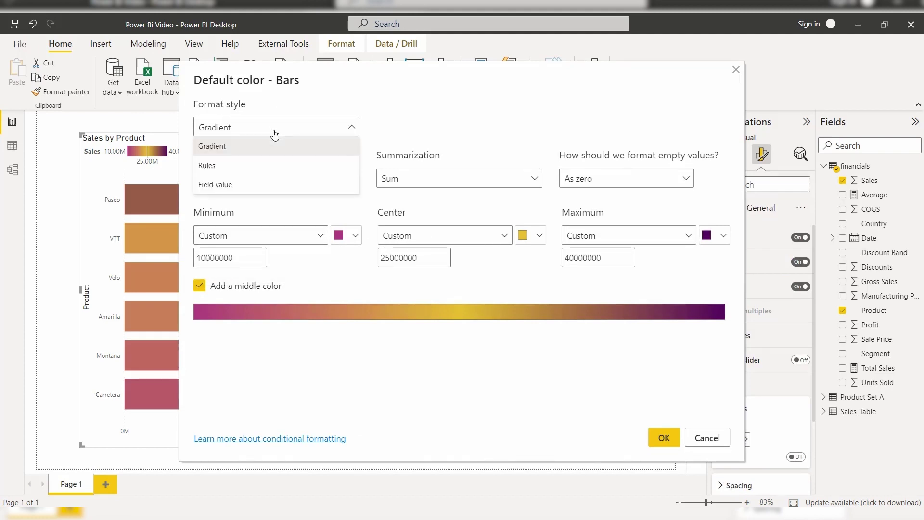
{"action": "left_click", "coordinate": [262, 167]}
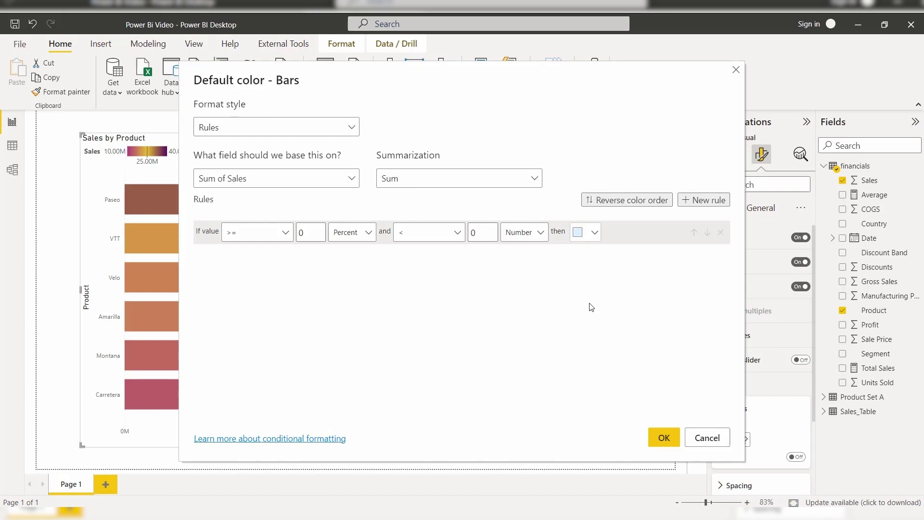
{"action": "left_click", "coordinate": [707, 437]}
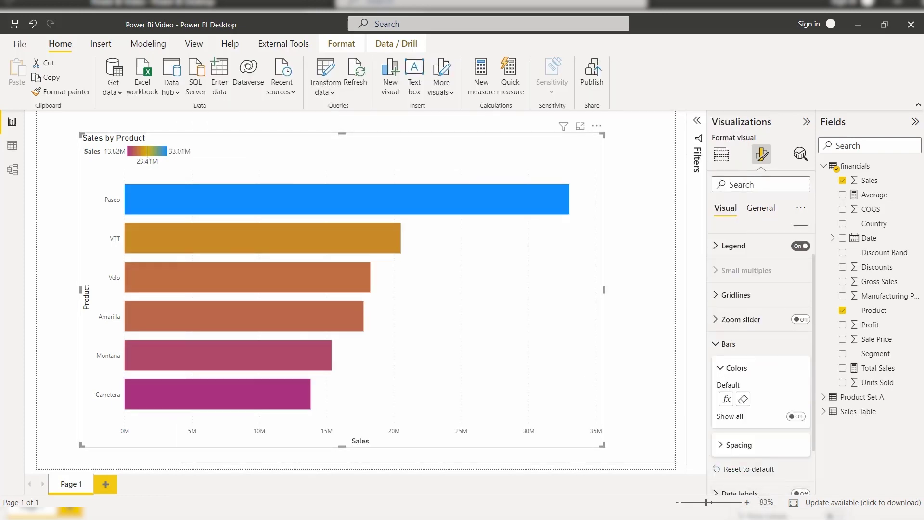